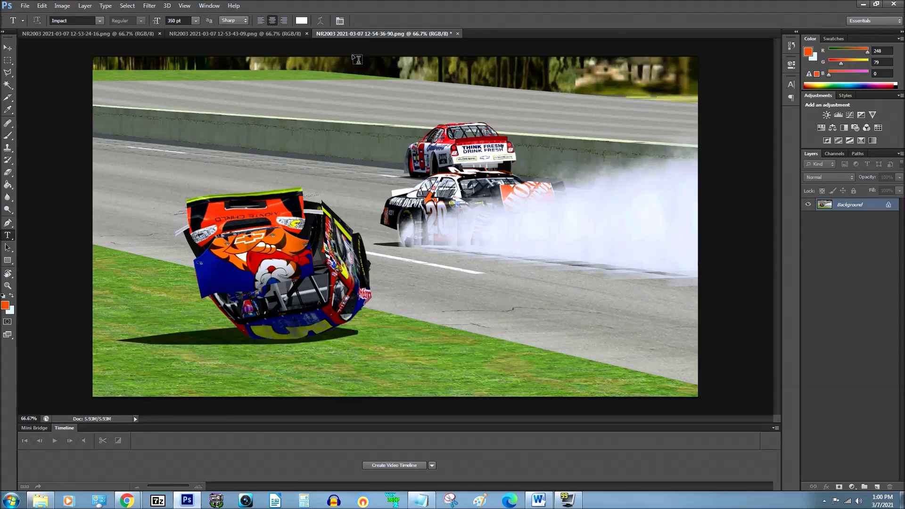
- Duplicate the Background layer into per-car layers Terry5, Tony20 and DaleJr8
right_click(848, 204)
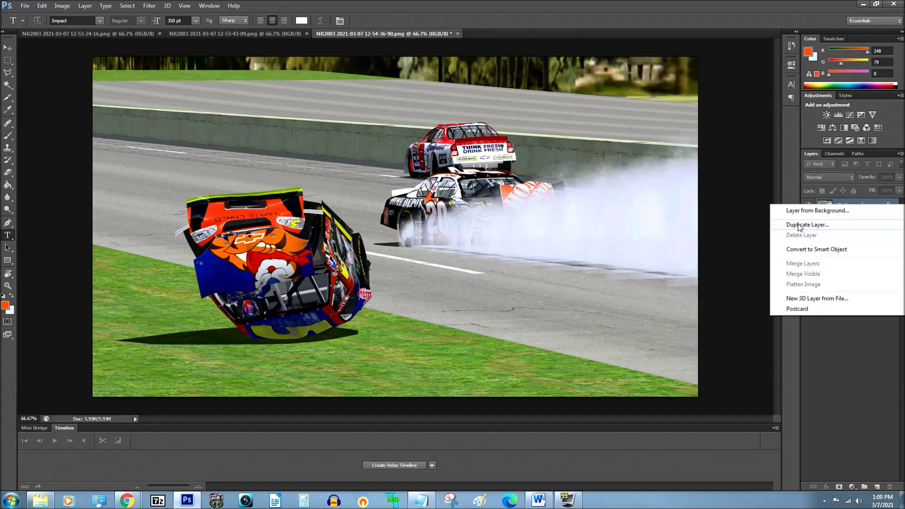
left_click(782, 223)
left_click(534, 155)
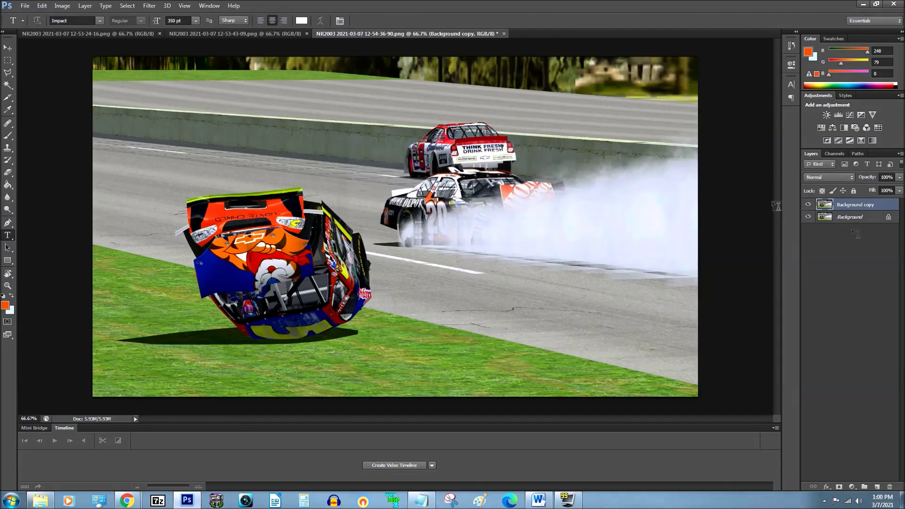
right_click(843, 206)
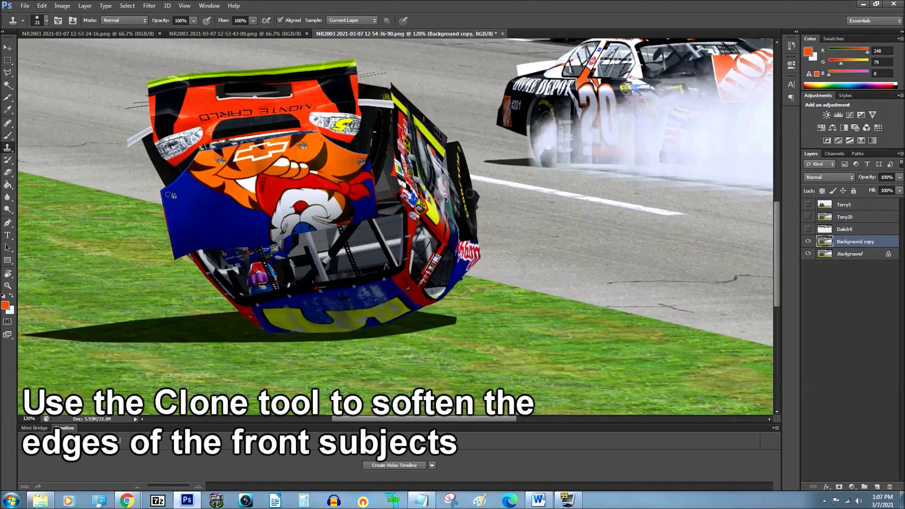
mouse_move(470, 193)
left_mouse_down()
mouse_move(434, 129)
mouse_move(466, 264)
left_mouse_up()
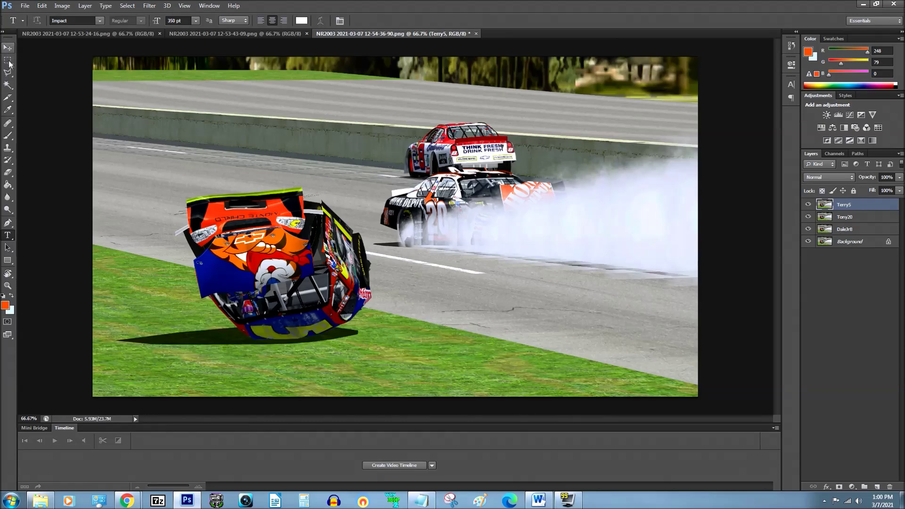
- Select the lower scene below the wall on DaleJr8 with the Magnetic Lasso
left_click_drag(8, 73, 29, 75)
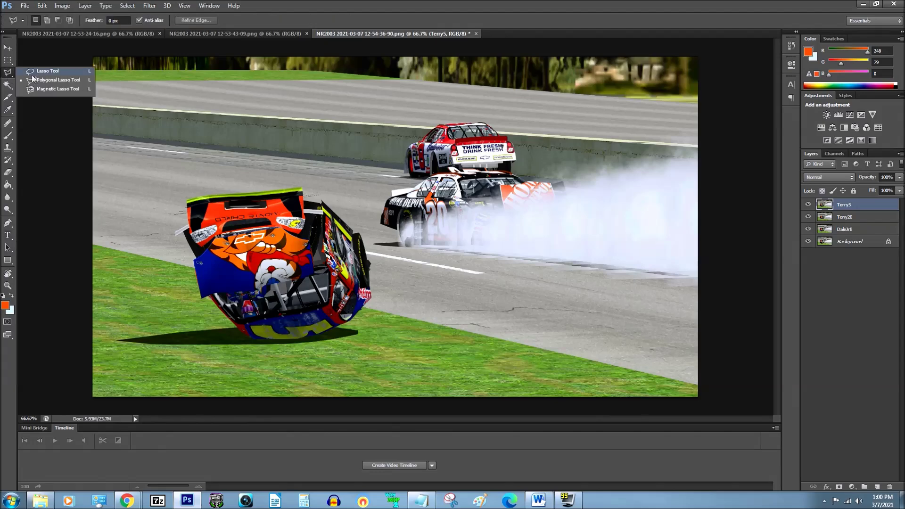
left_click(49, 90)
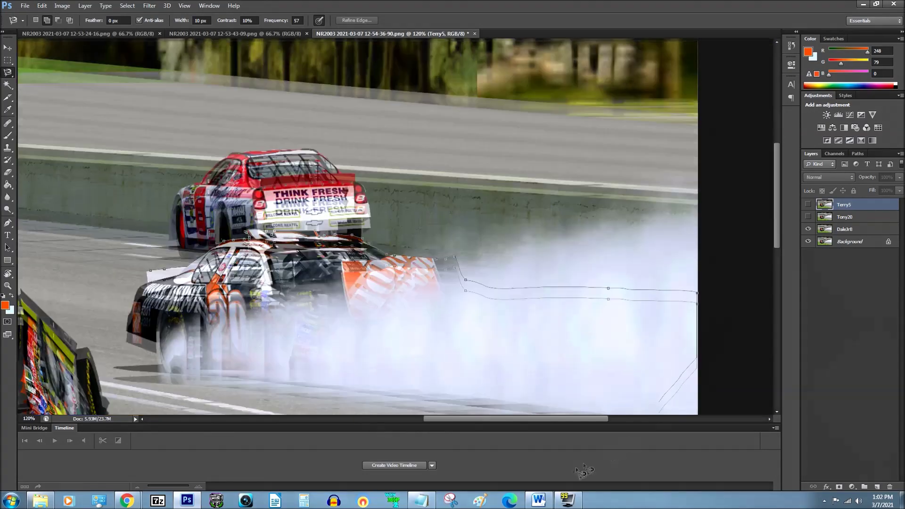
mouse_move(584, 470)
left_mouse_down()
mouse_move(108, 236)
mouse_move(106, 136)
mouse_move(500, 153)
mouse_move(630, 174)
left_mouse_up()
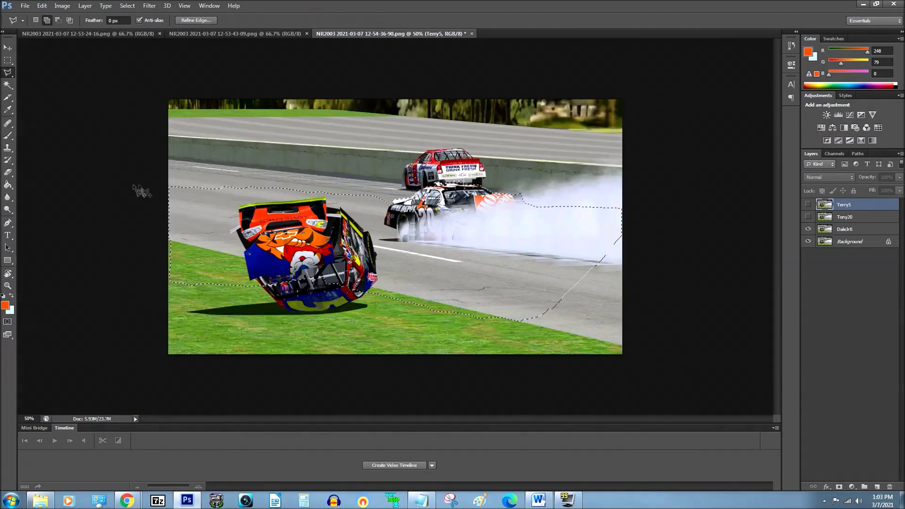
left_click(133, 187)
left_click(146, 371)
left_click(670, 367)
left_click(647, 209)
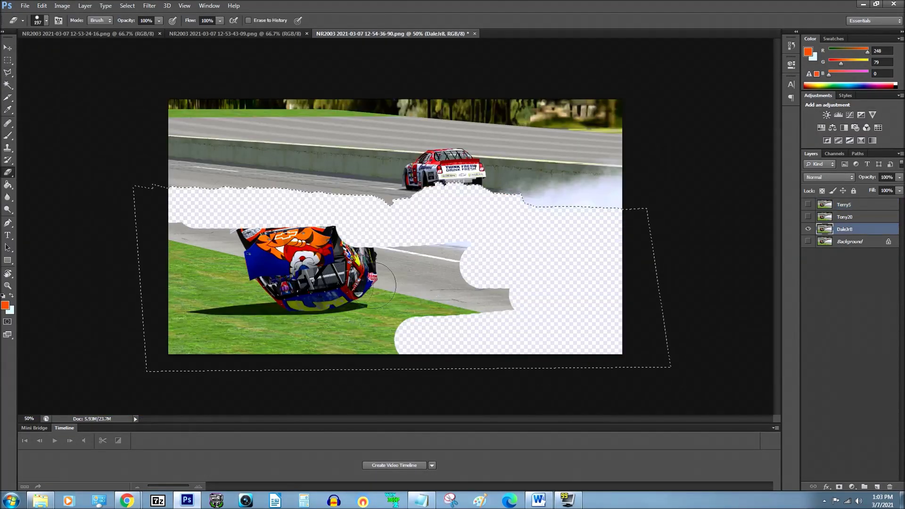
- Erase the selected lower area, deselect, and show only the flipped car's layer, zoomed in
mouse_move(373, 285)
left_mouse_down()
mouse_move(436, 302)
mouse_move(281, 234)
mouse_move(546, 313)
left_mouse_up()
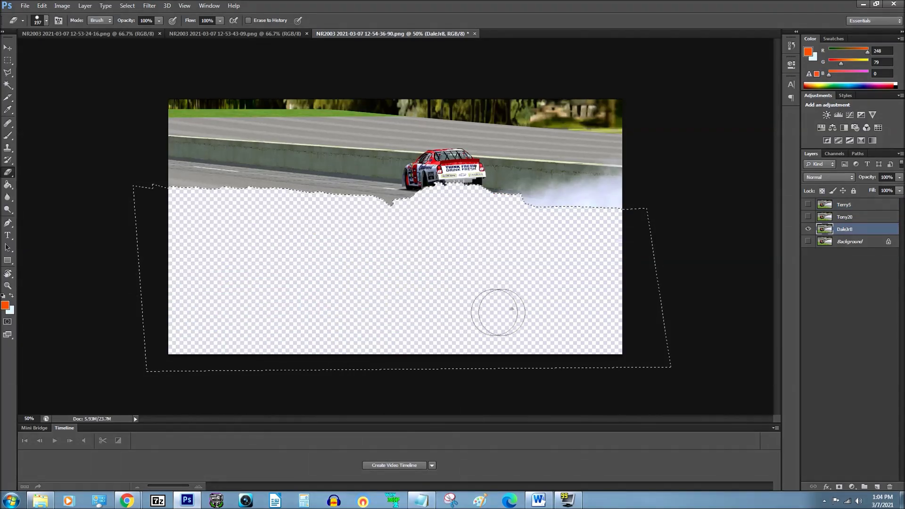
key("ctrl+d")
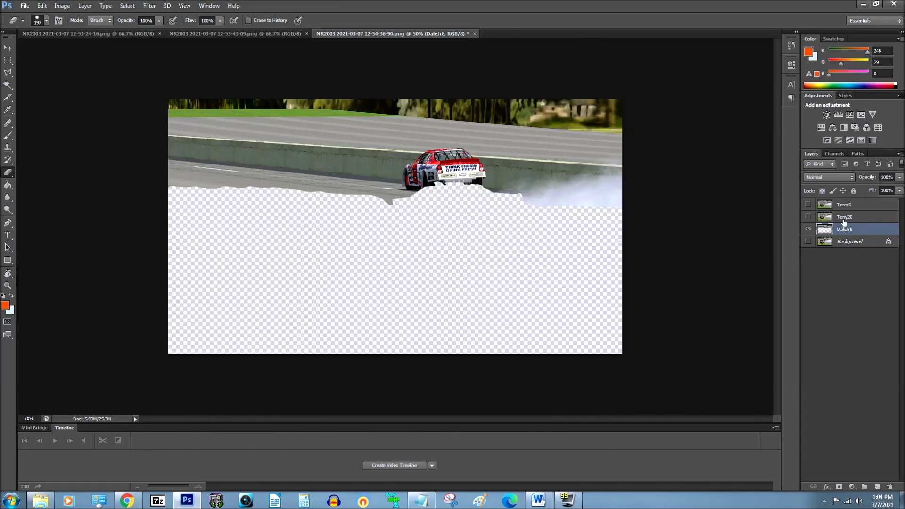
left_click(808, 229)
left_click(808, 204)
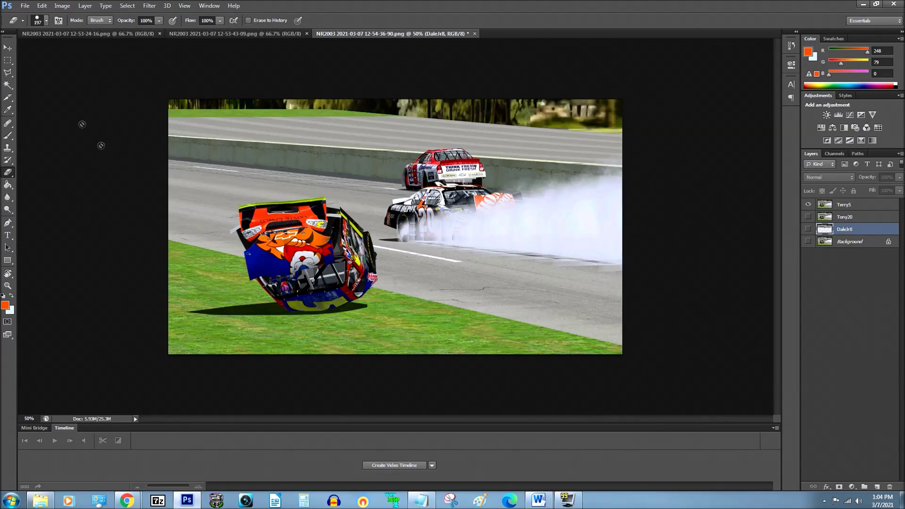
key("ctrl+plus")
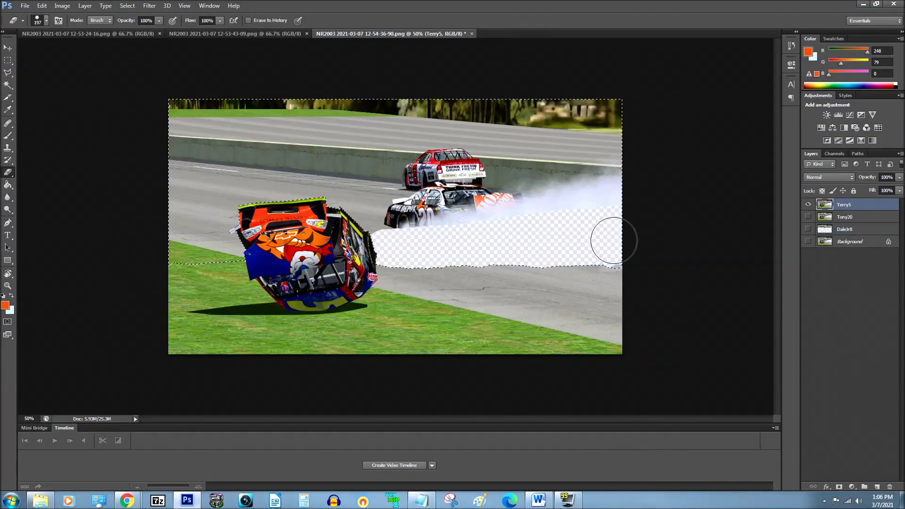
- Erase the sky and far track behind the flipped car on the Terry5 layer
left_click_drag(614, 240, 606, 257)
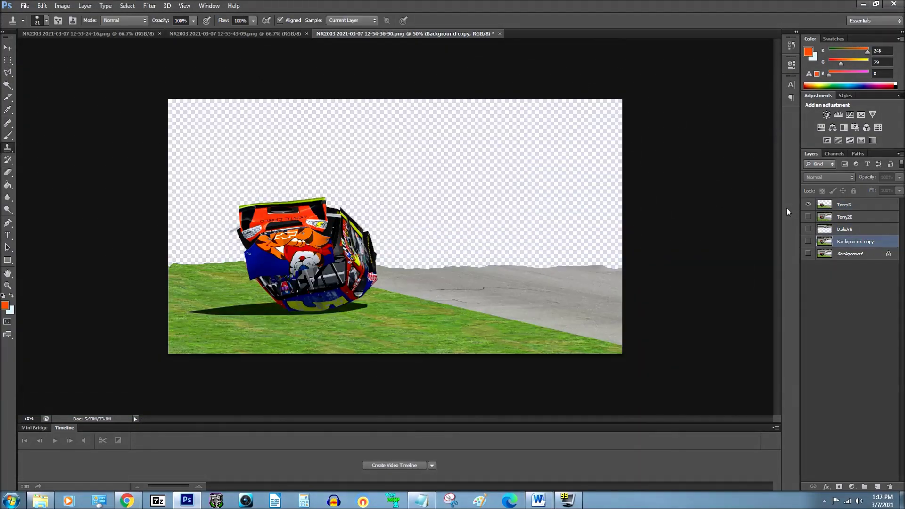
left_click(807, 229)
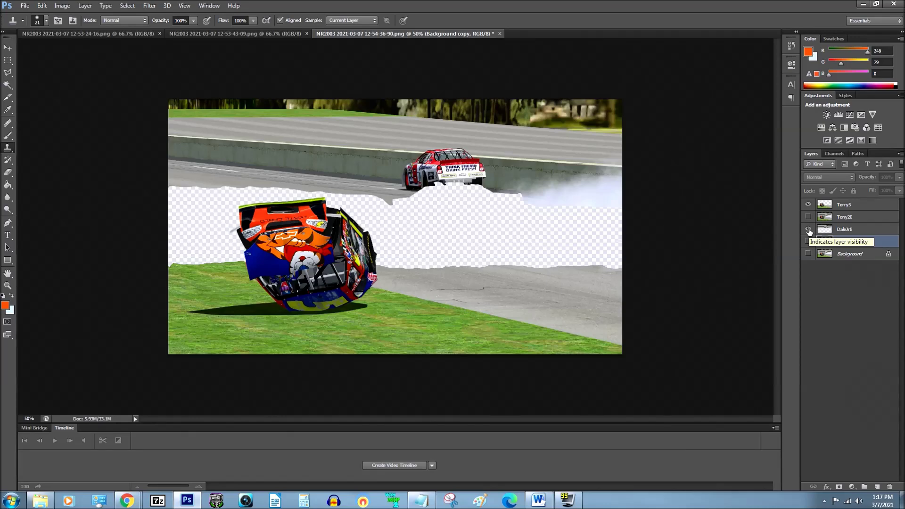
left_click(808, 229)
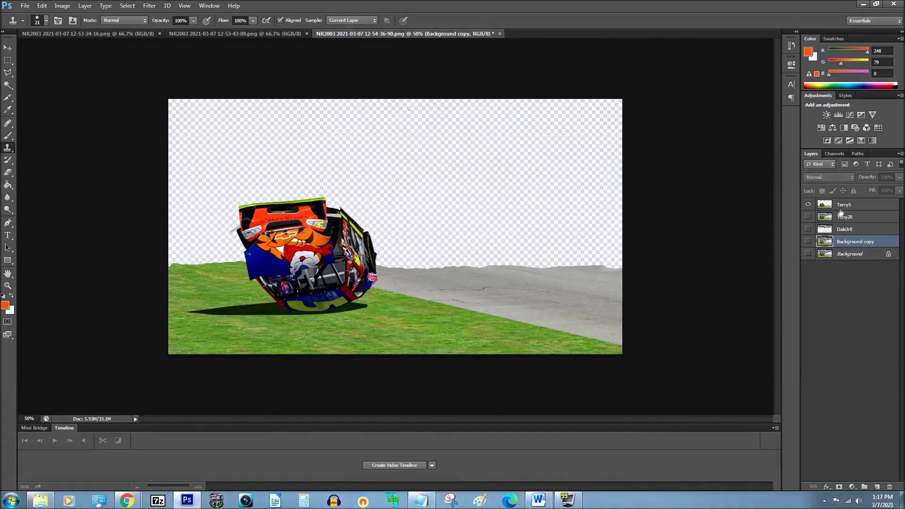
left_click(840, 207)
left_click(86, 7)
- Defringe the Terry5 cutout edges with a Width of 5 pixels
mouse_move(154, 330)
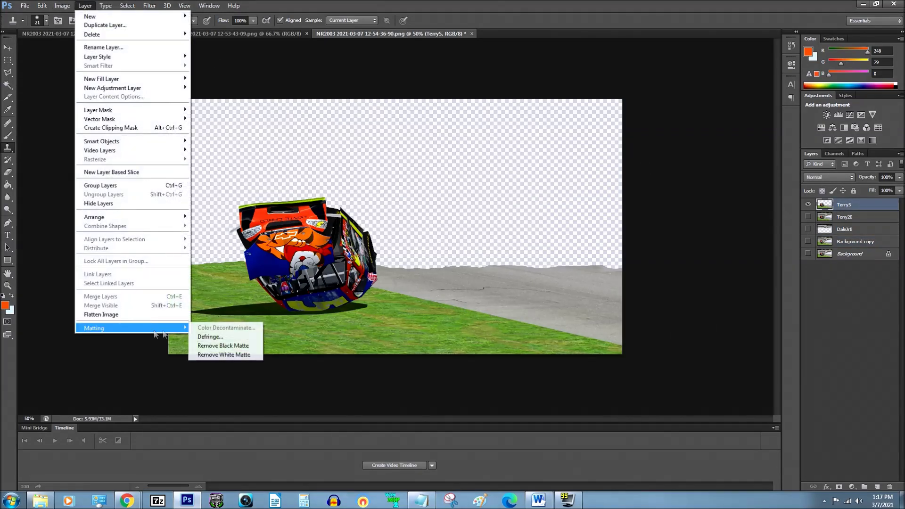
left_click(207, 338)
type("5")
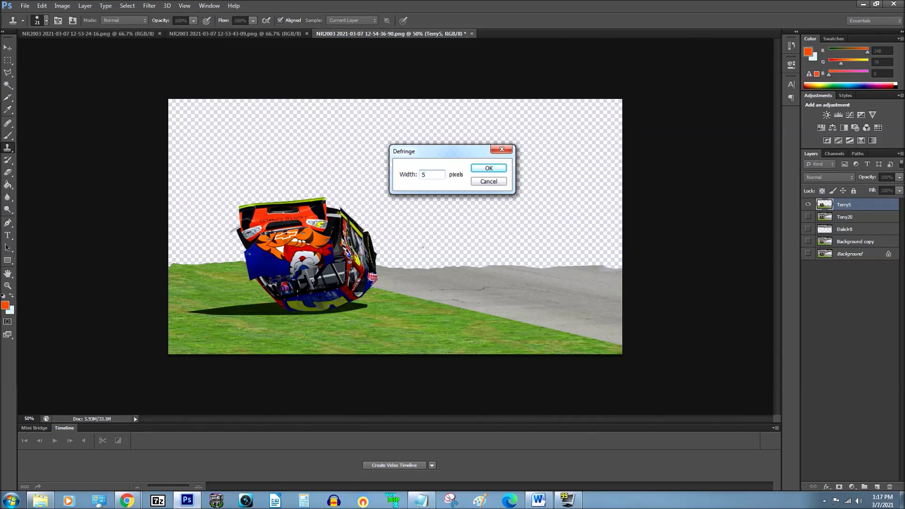
left_click(489, 168)
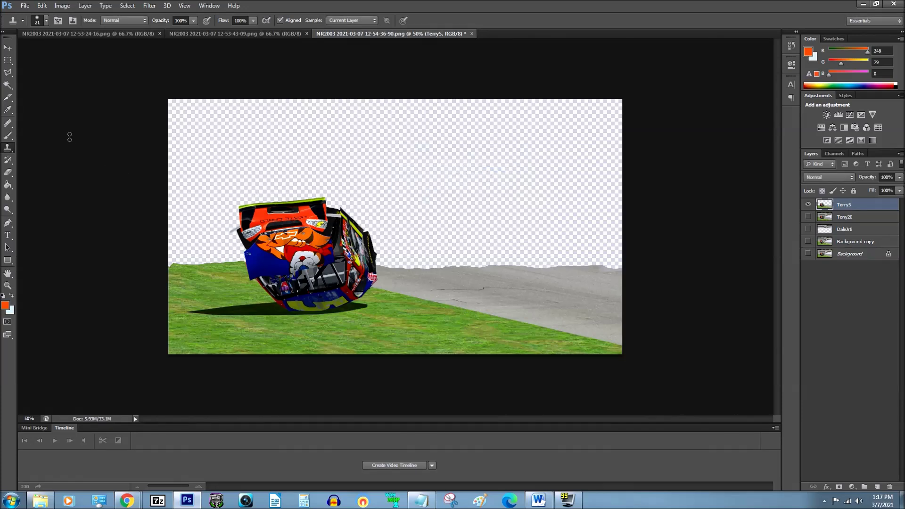
- Select the Background copy layer and make it visible, leaving filters unapplied
left_click(149, 6)
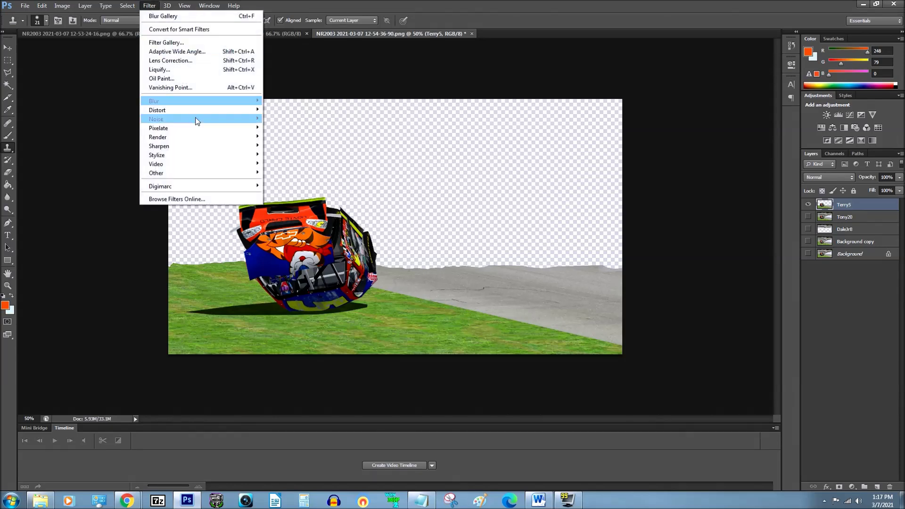
mouse_move(225, 102)
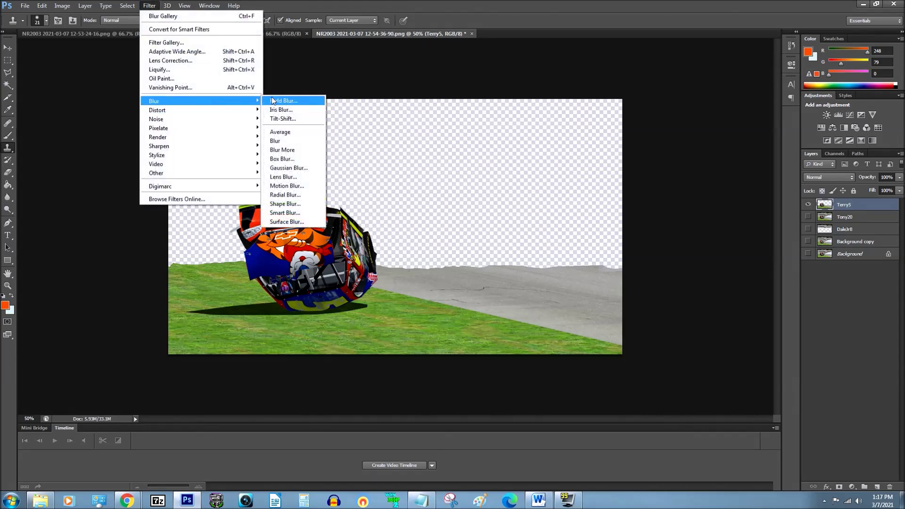
left_click(149, 6)
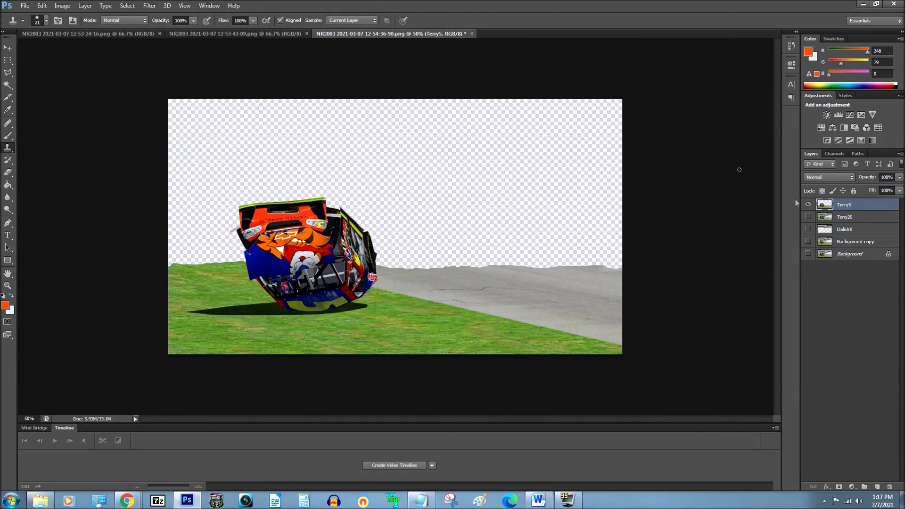
left_click(843, 242)
left_click(807, 241)
- Move Background copy directly under Terry5, trying a Field Blur but cancelling it
left_click_drag(837, 238, 838, 212)
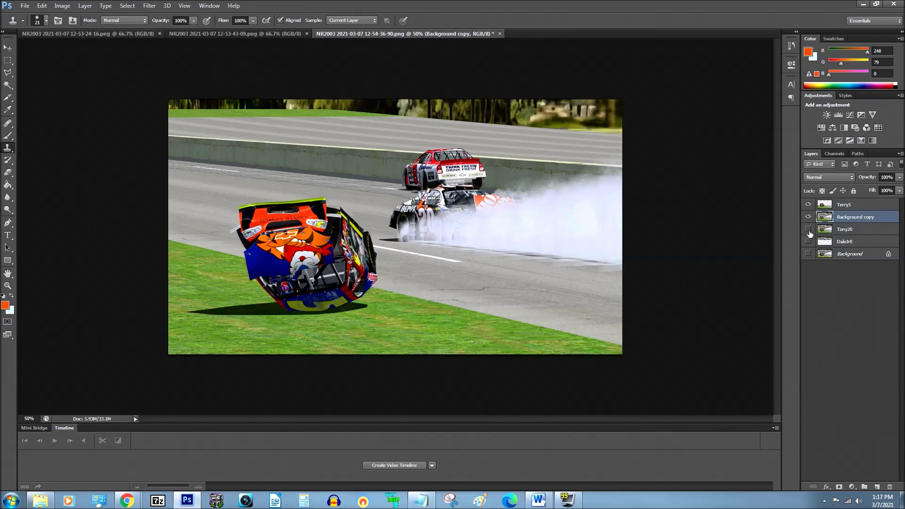
left_click(149, 6)
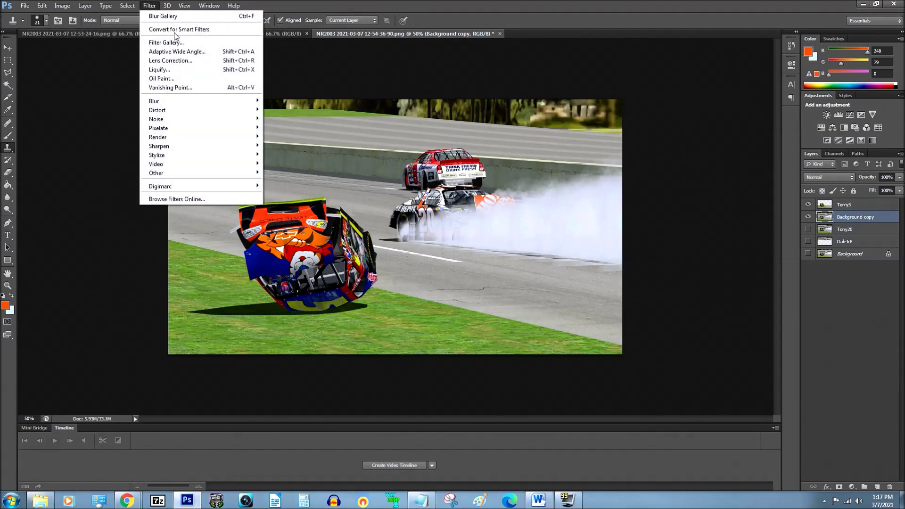
mouse_move(182, 101)
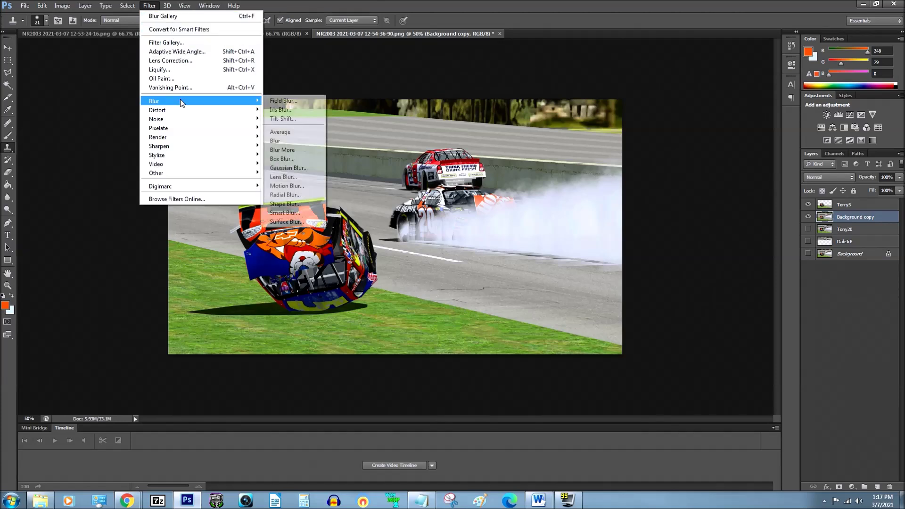
left_click(283, 103)
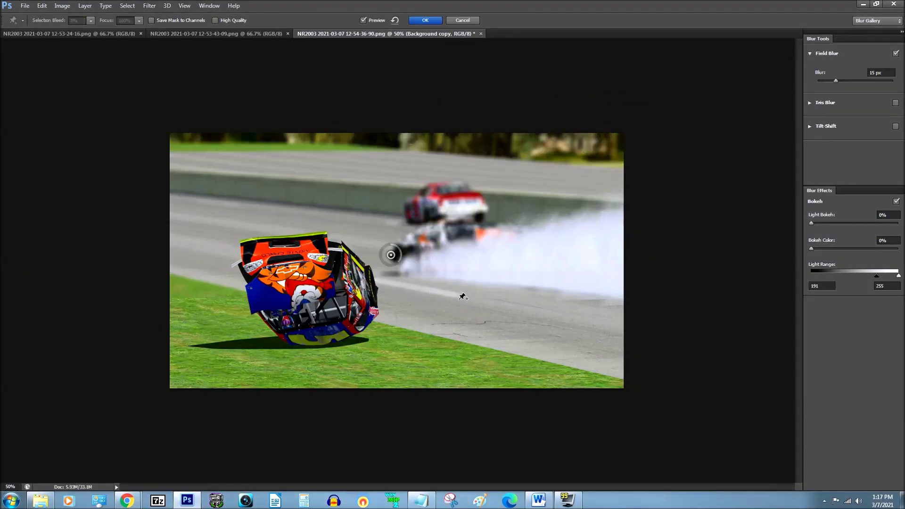
left_click(467, 22)
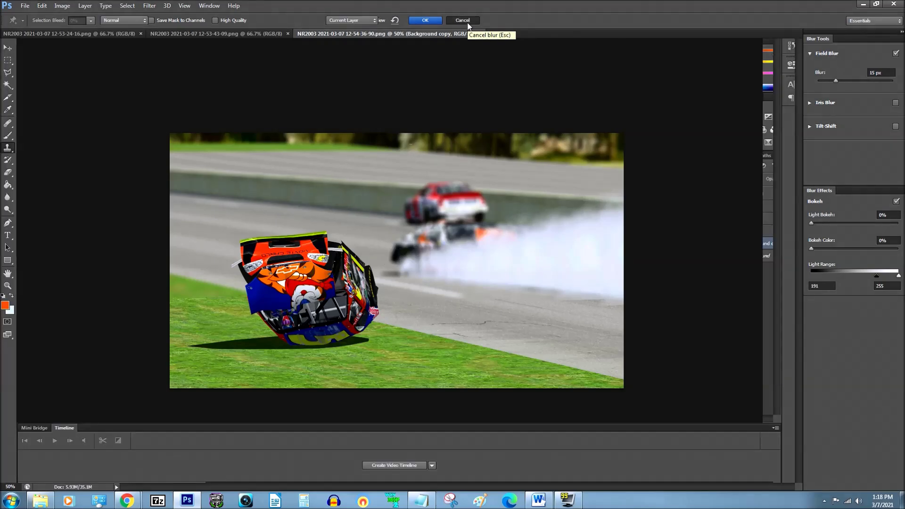
left_click(127, 6)
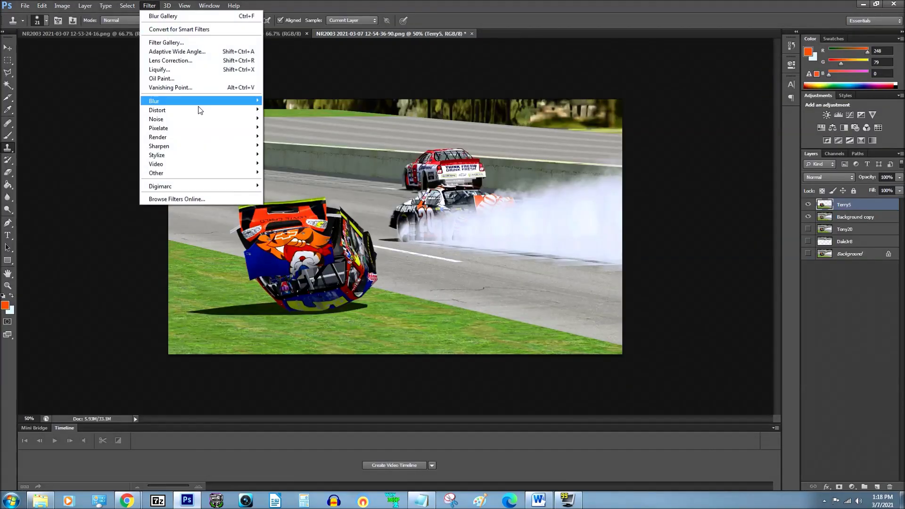
- Apply a Field Blur with its strength set to 7 px
left_click(280, 101)
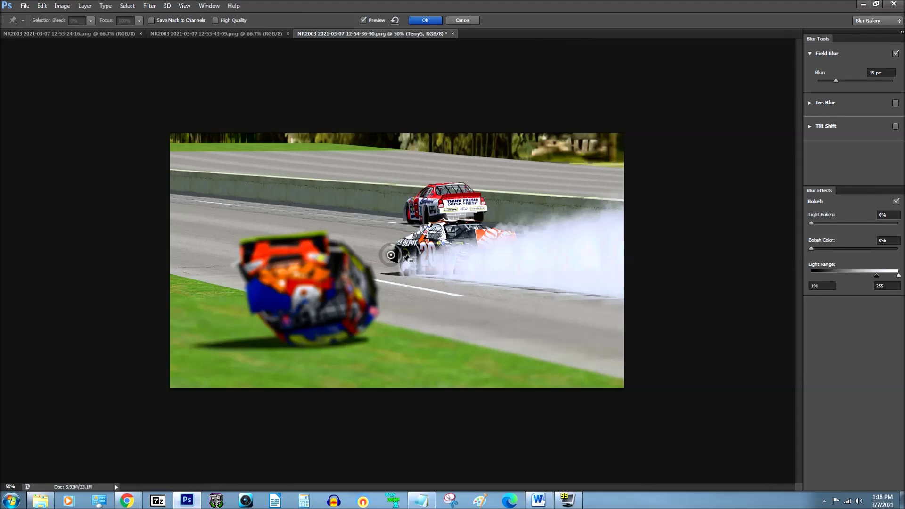
left_click_drag(400, 260, 401, 255)
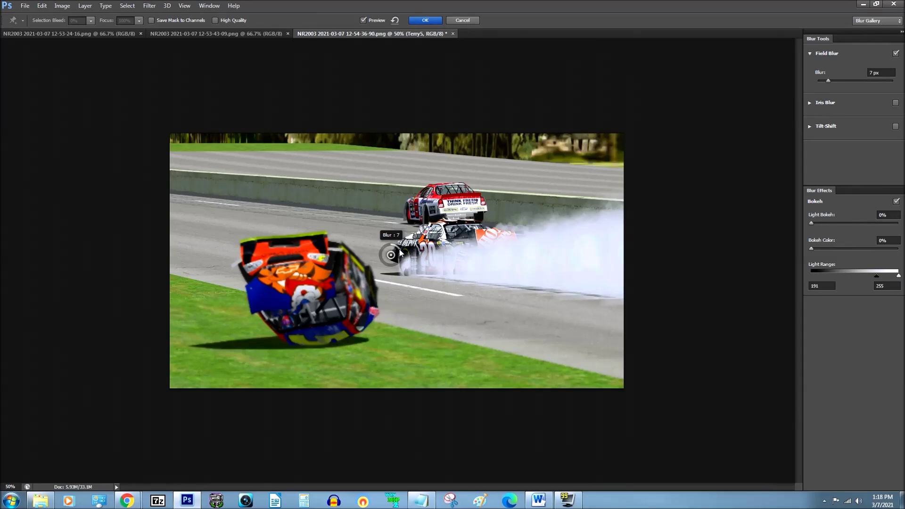
key("Return")
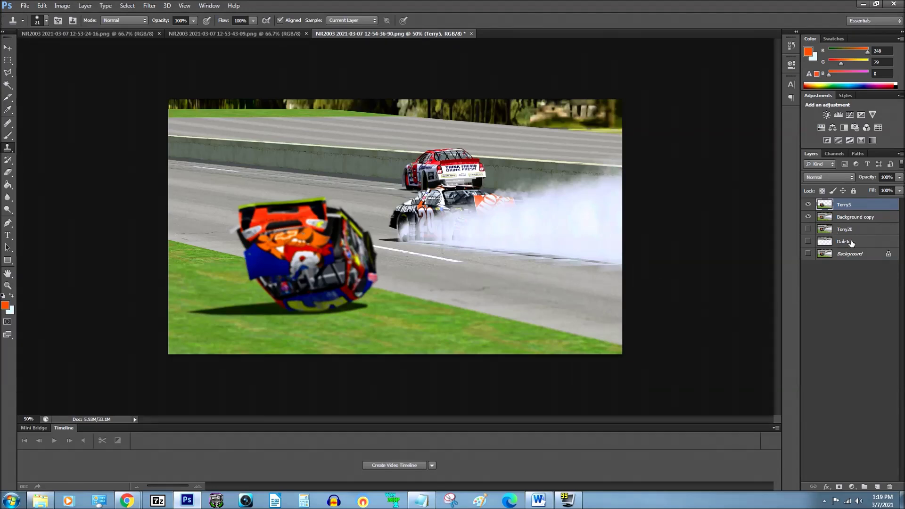
- Hide Background copy and turn Tony20 on to check the scene behind Terry5
left_click(808, 217)
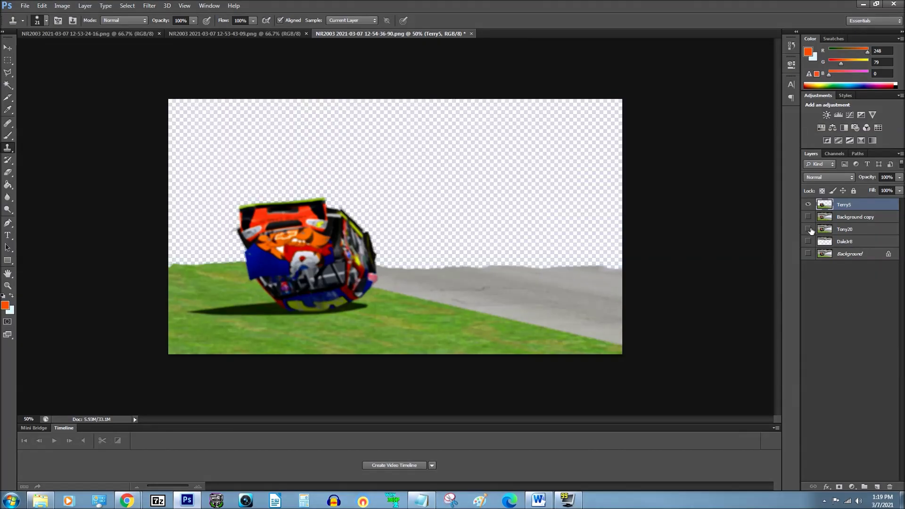
left_click(808, 229)
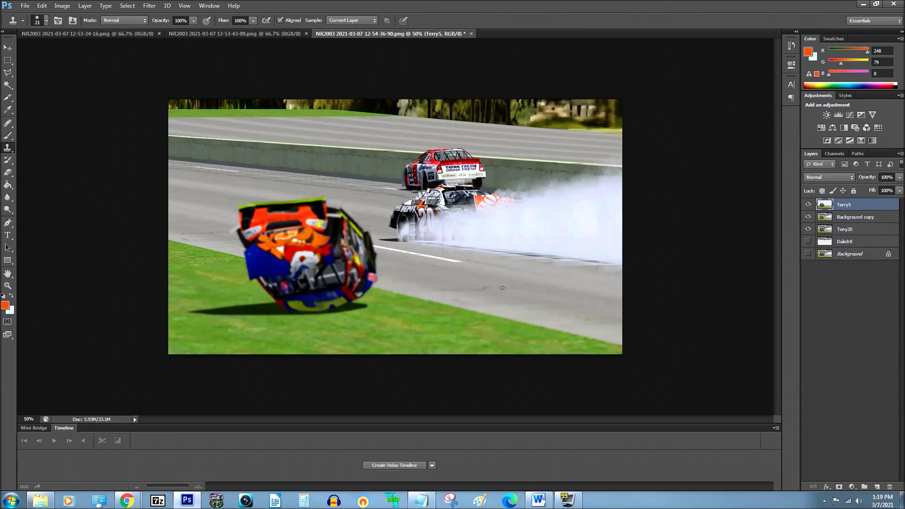
left_click(807, 229)
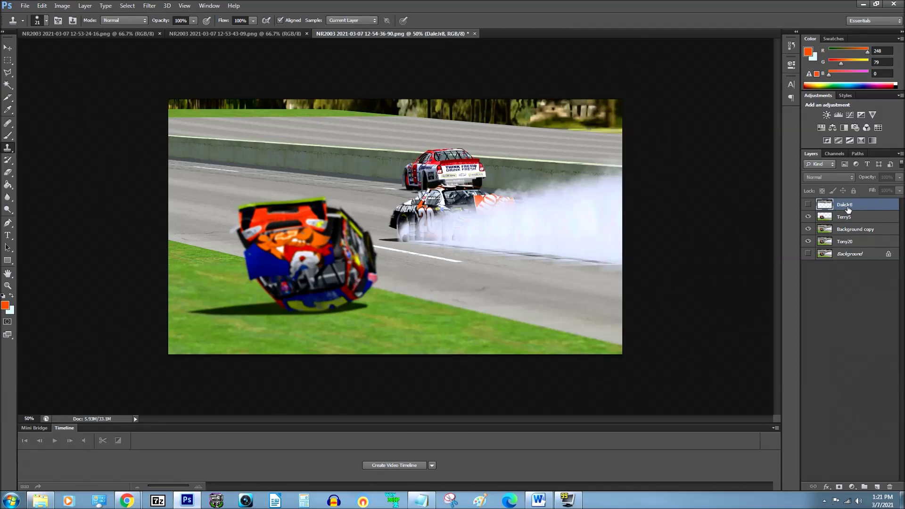
- Show only DaleJr8 and Magic Wand-select its empty transparent area below the car
left_click(807, 204)
left_click(808, 217)
left_click(807, 229)
left_click(808, 241)
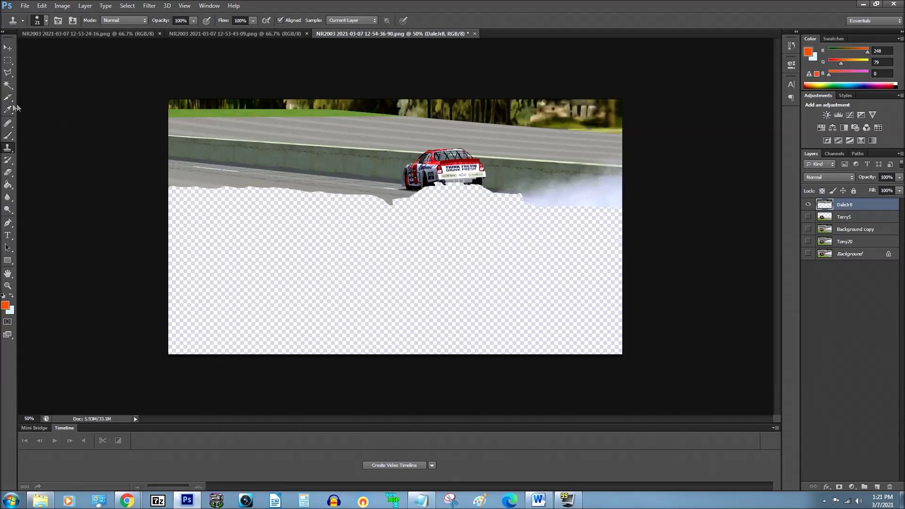
left_click(8, 85)
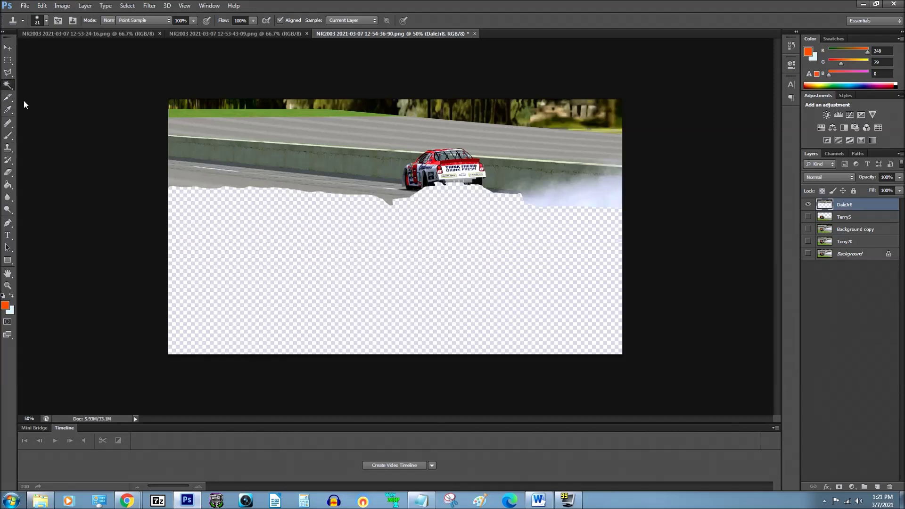
left_click(472, 255)
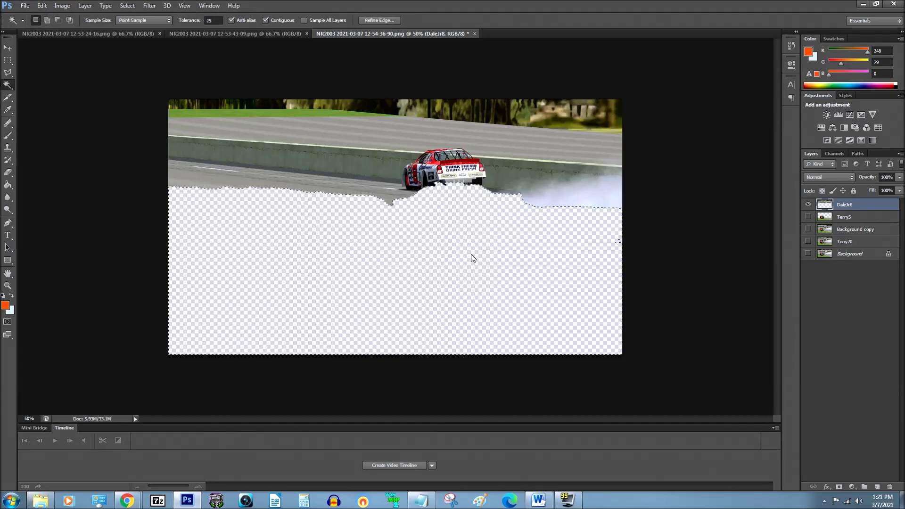
- Duplicate the Background layer as a new layer named dalejrblur
right_click(842, 254)
left_click(829, 272)
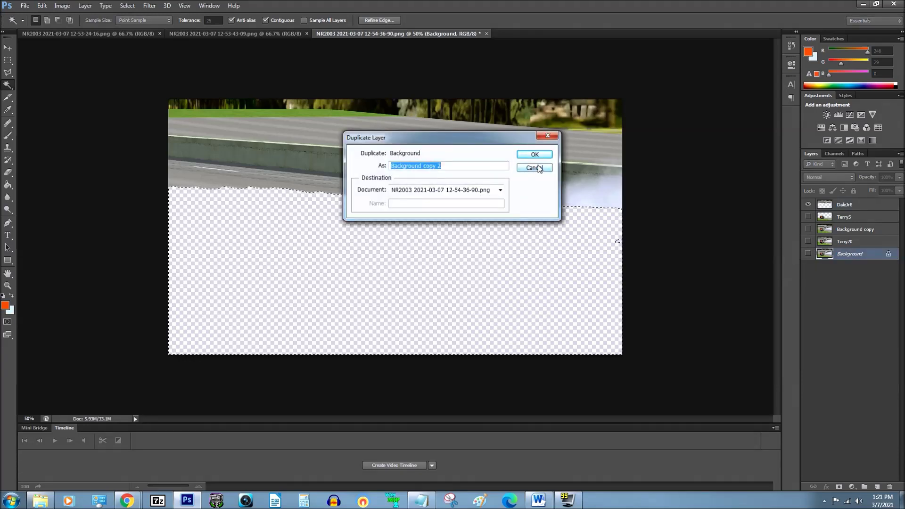
type("dalejrblur")
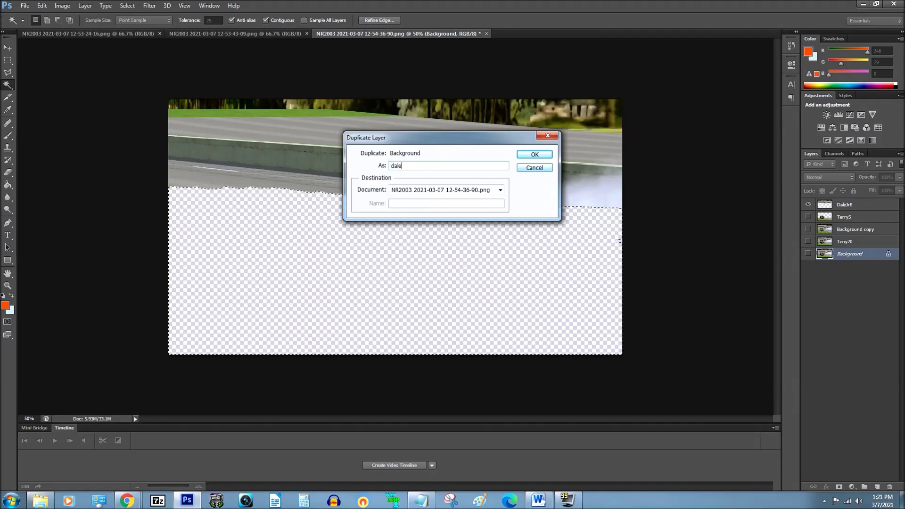
left_click(532, 157)
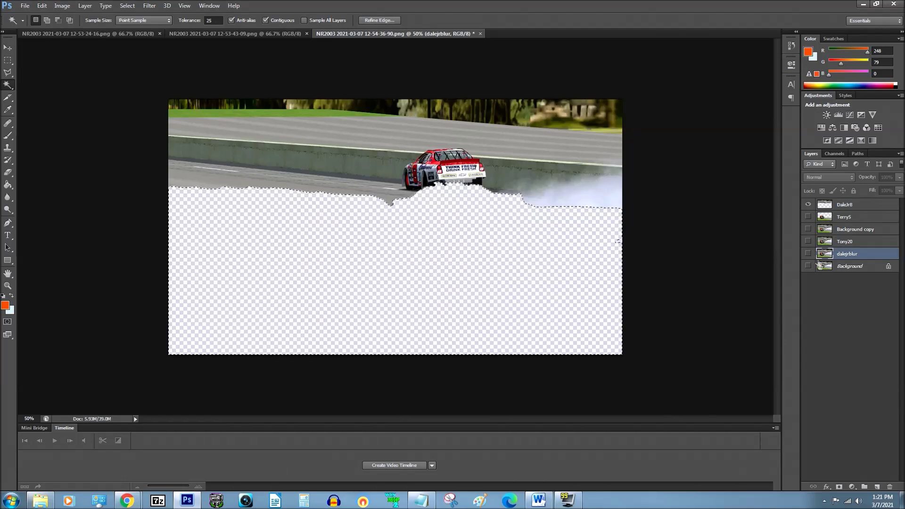
- On dalejrblur, invert the selection and erase the red car and upper scenery
left_click(808, 266)
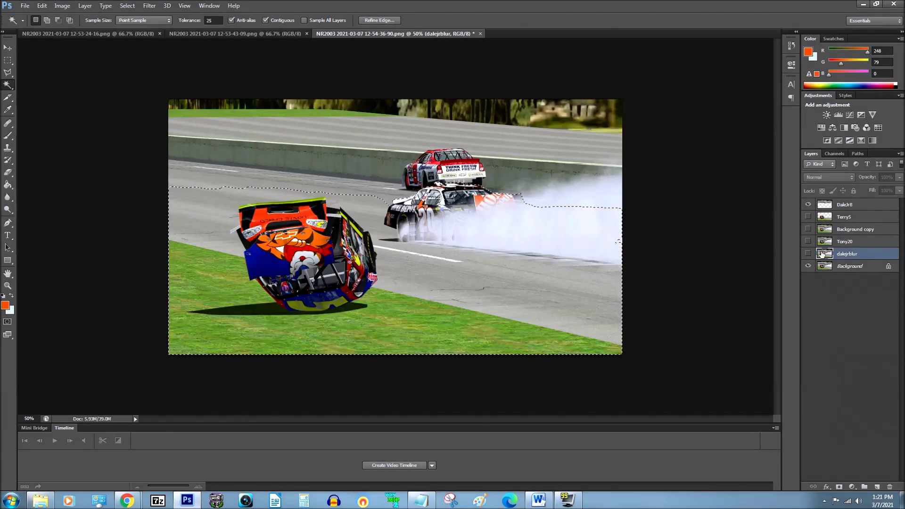
left_click(807, 253)
left_click(808, 266)
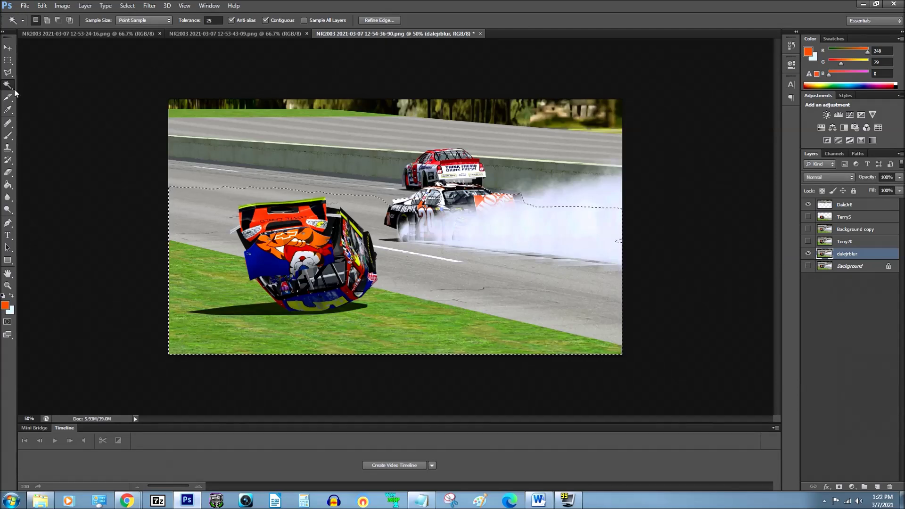
left_click(130, 12)
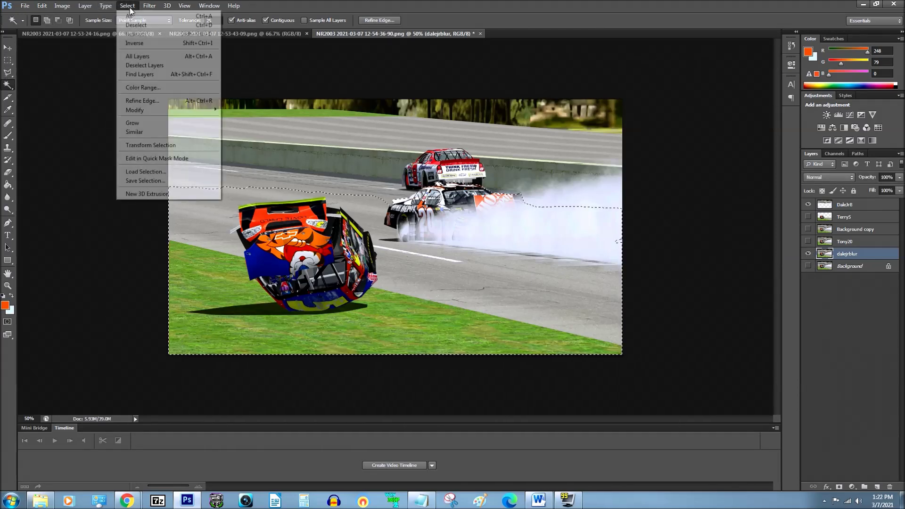
left_click(135, 46)
left_click(8, 172)
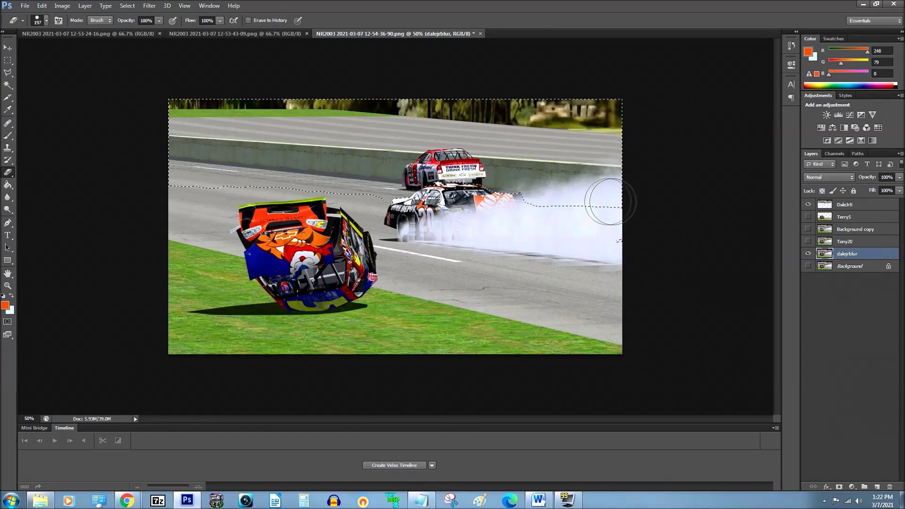
mouse_move(610, 202)
left_mouse_down()
mouse_move(584, 150)
mouse_move(539, 128)
mouse_move(522, 146)
mouse_move(387, 174)
mouse_move(423, 177)
mouse_move(392, 206)
mouse_move(326, 213)
mouse_move(302, 179)
mouse_move(163, 205)
mouse_move(262, 151)
mouse_move(251, 150)
mouse_move(290, 145)
mouse_move(196, 162)
mouse_move(211, 147)
mouse_move(424, 120)
mouse_move(413, 135)
mouse_move(432, 123)
mouse_move(352, 136)
mouse_move(406, 104)
mouse_move(167, 133)
mouse_move(247, 112)
mouse_move(198, 97)
left_mouse_up()
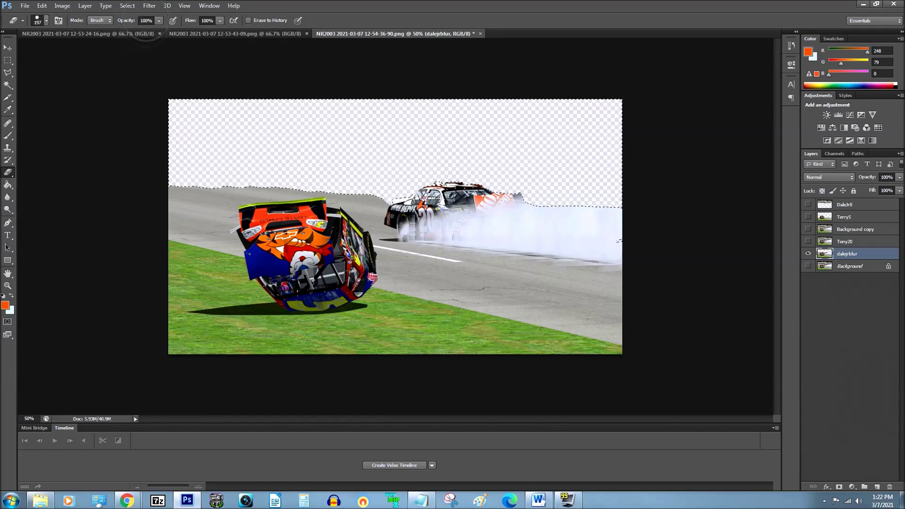
- Deselect and erase the crashed car, track and grass from dalejrblur
left_click(127, 7)
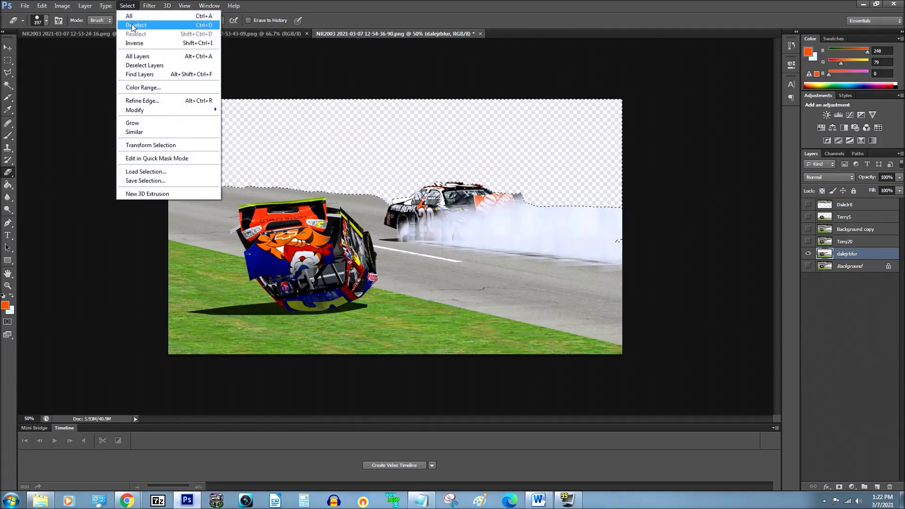
left_click(132, 27)
mouse_move(330, 195)
left_mouse_down()
mouse_move(181, 380)
mouse_move(501, 90)
left_mouse_up()
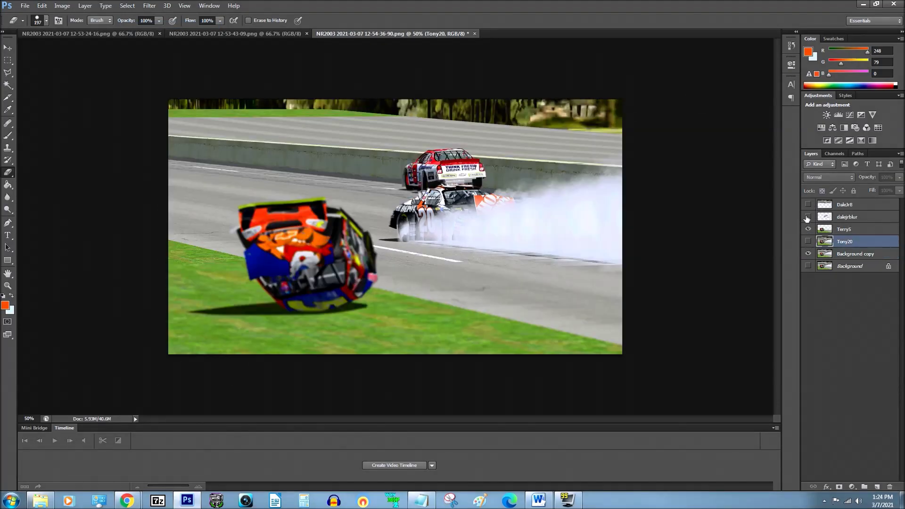
- Toggle the dalejrblur and Background copy layers to compare the #20 car cutout
left_click(807, 217)
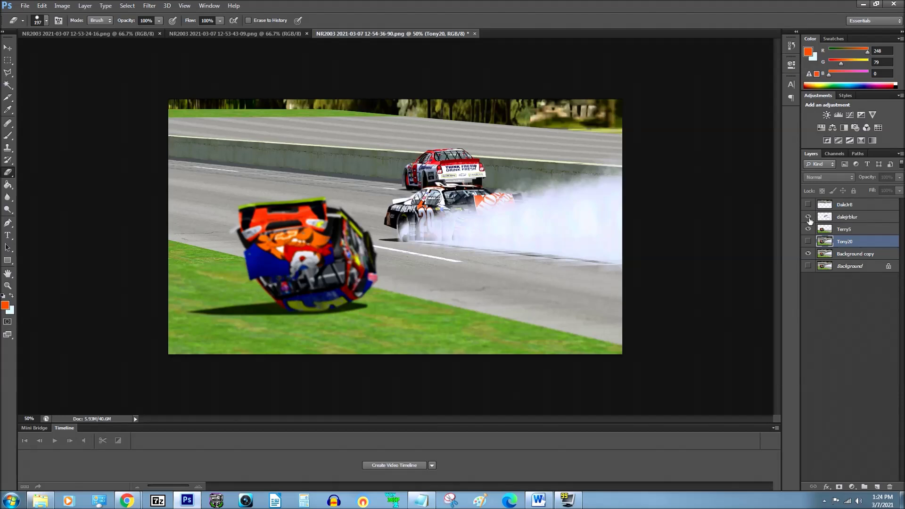
left_click(808, 217)
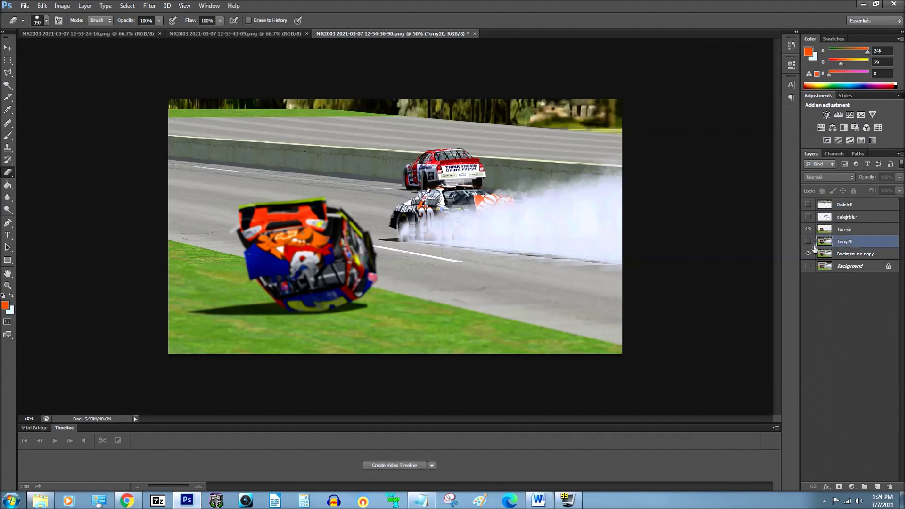
left_click(808, 254)
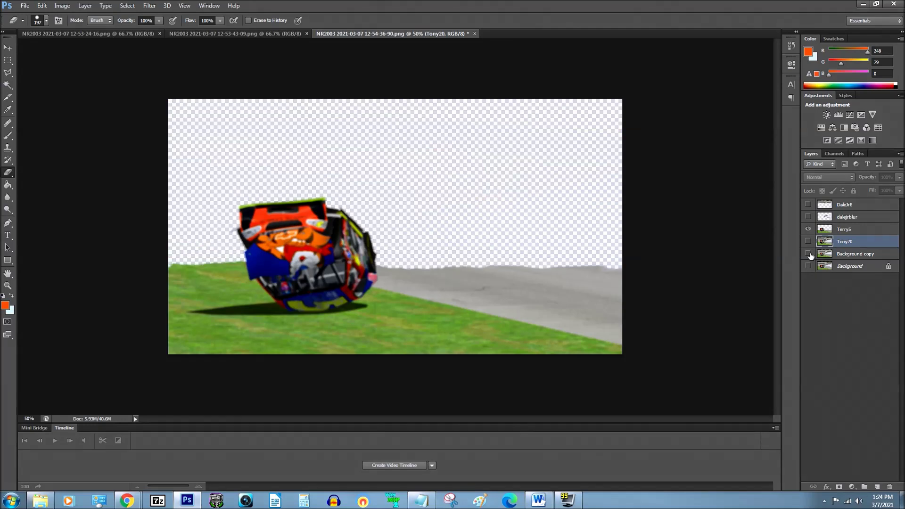
left_click(808, 217)
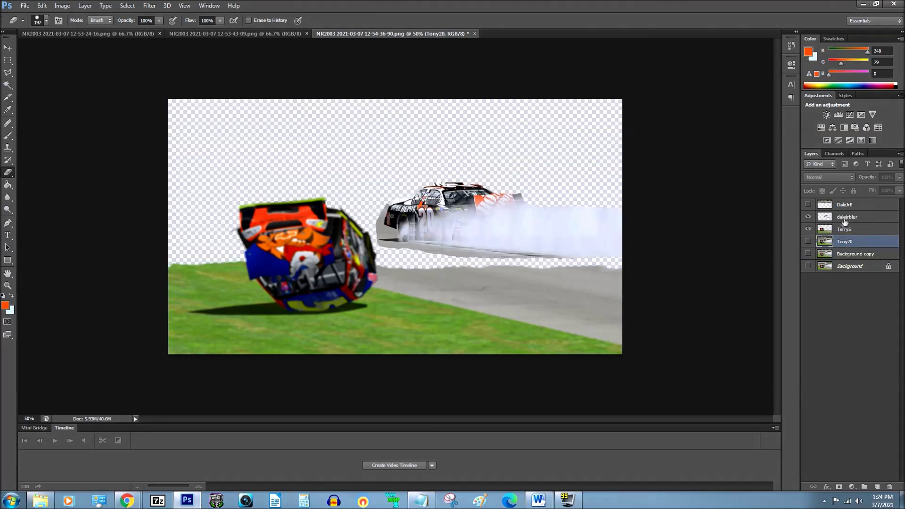
- Rename dalejrblur to tonycutout and show the Background copy scene behind the cutouts
double_click(847, 217)
type("tonycuto")
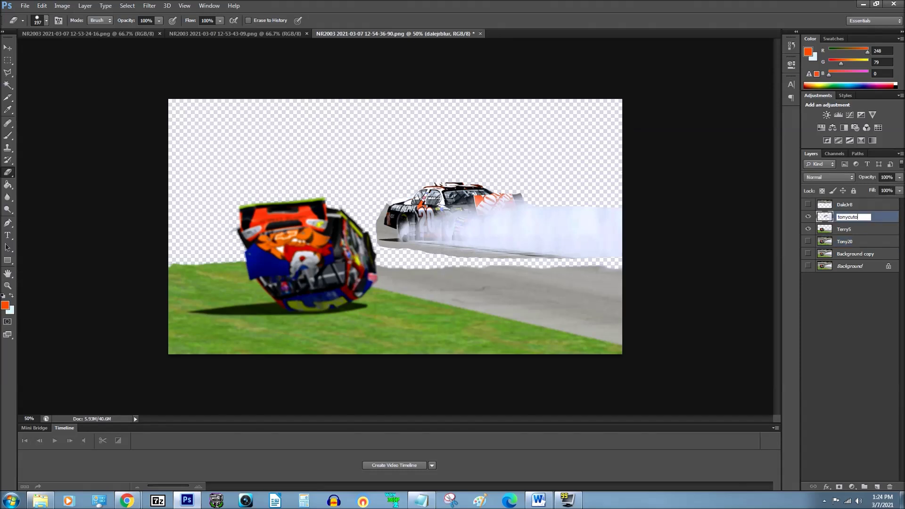
key("Return")
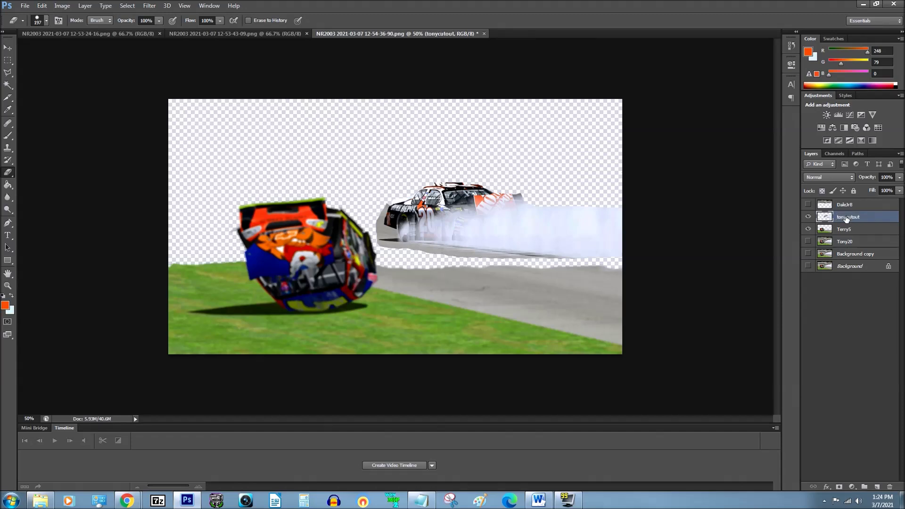
left_click(809, 254)
left_click(807, 217)
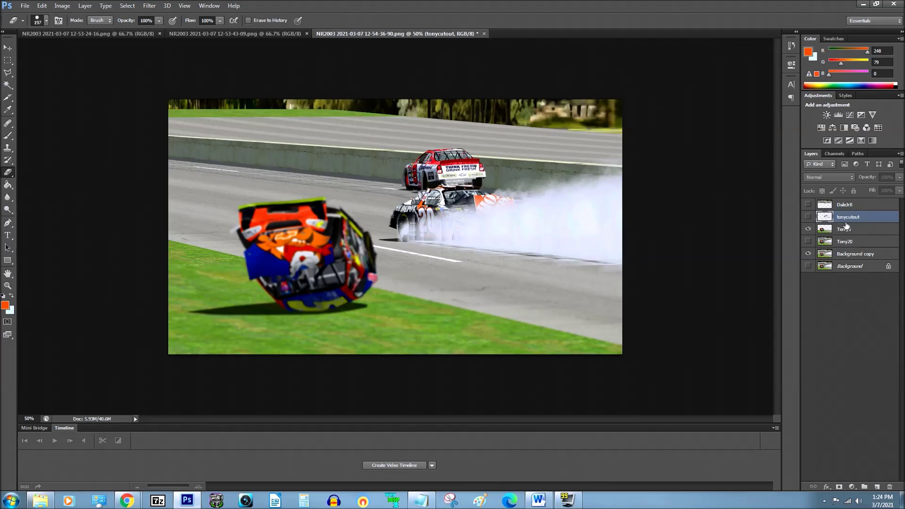
- Apply a 5 px Field Blur to the Background copy layer's race scene
left_click(852, 255)
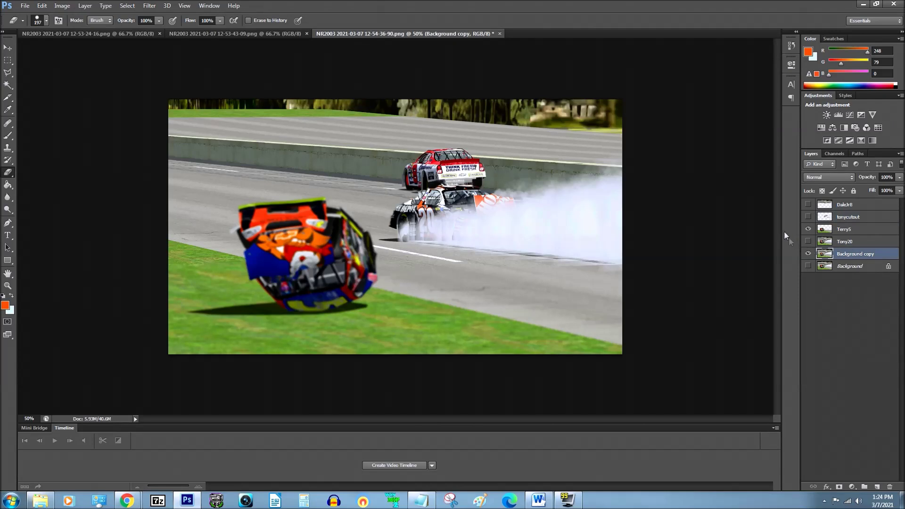
left_click(147, 6)
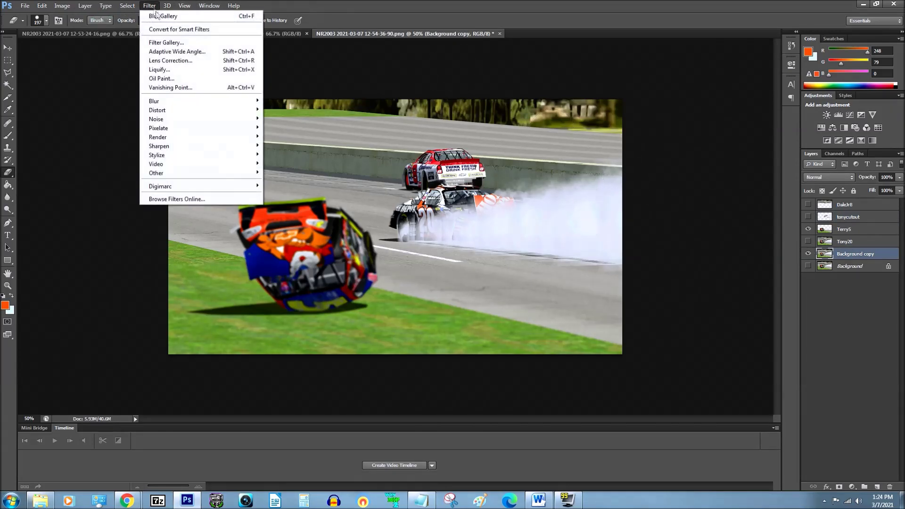
mouse_move(166, 101)
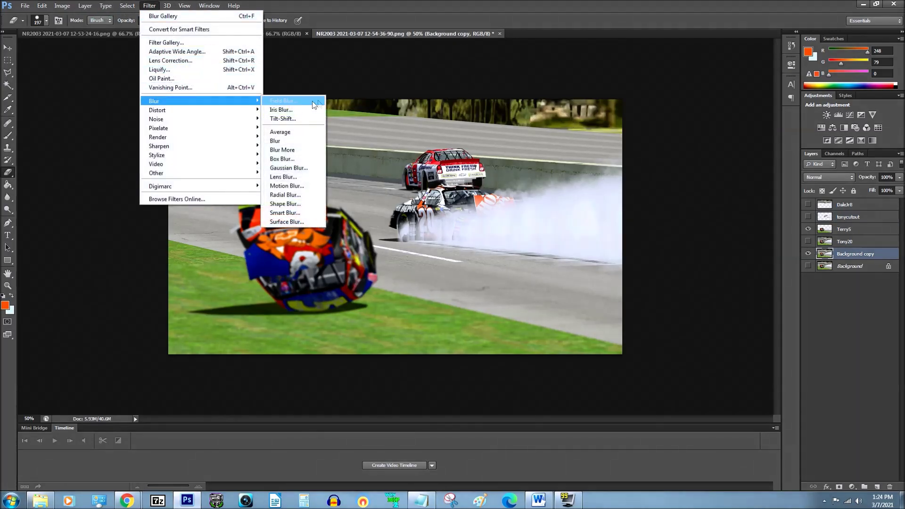
left_click(283, 101)
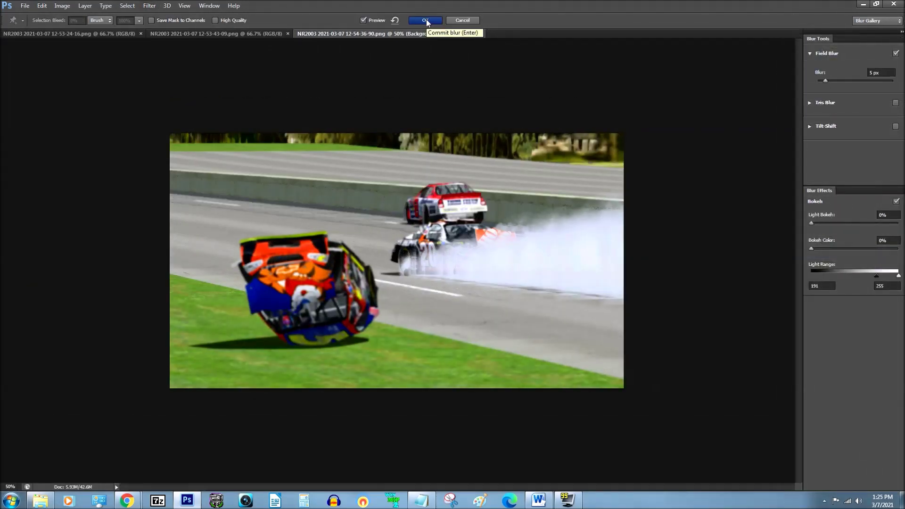
left_click(426, 19)
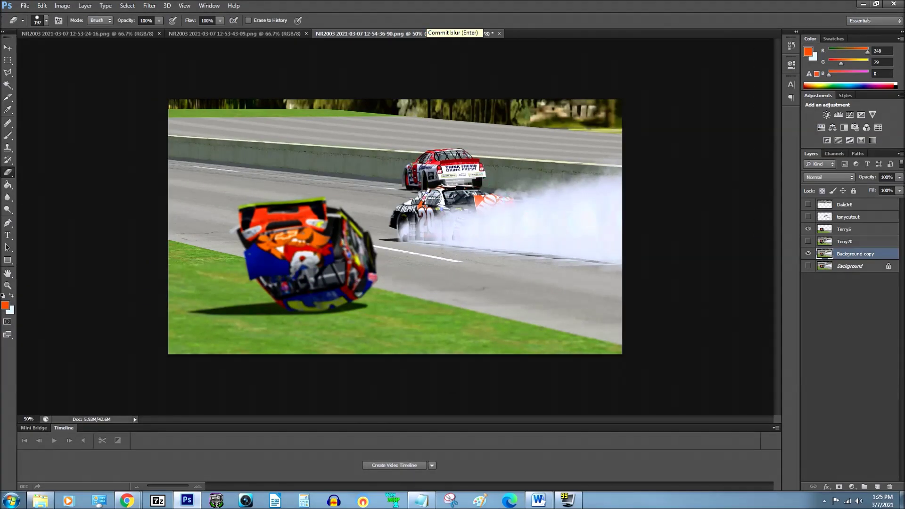
- Make the tonycutout layer visible so the sharp #20 car sits over the blurred scene
left_click(807, 218)
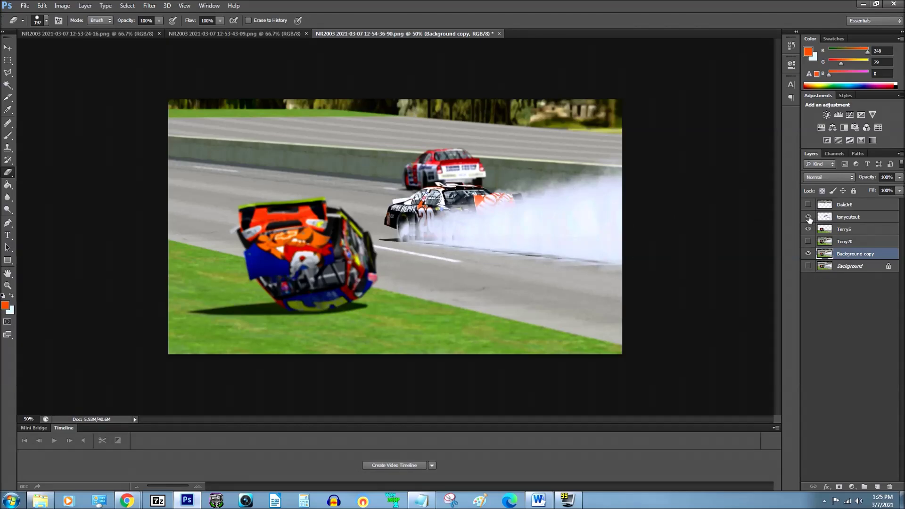